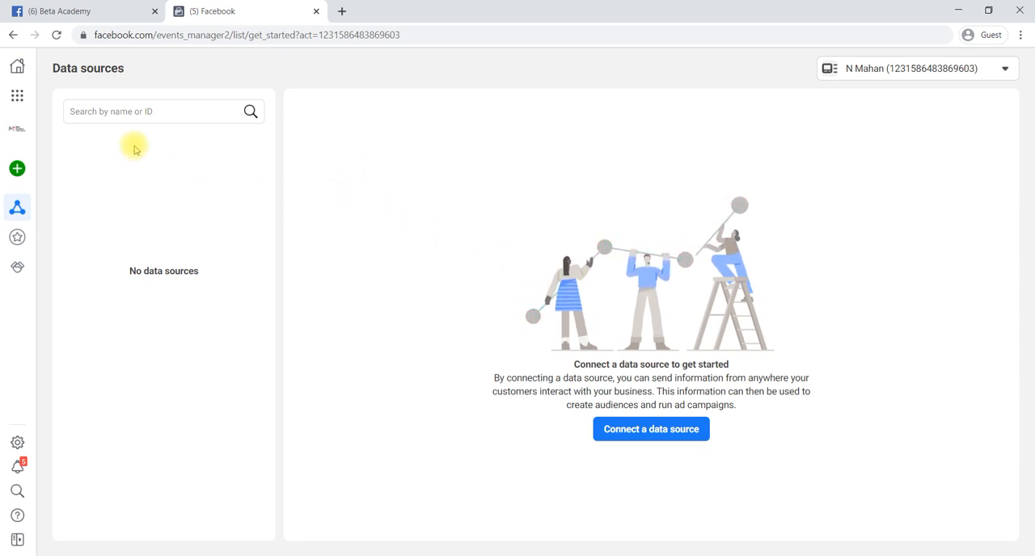
# - Open the Audiences page for the ad account from the business tools
pyautogui.click(17, 95)
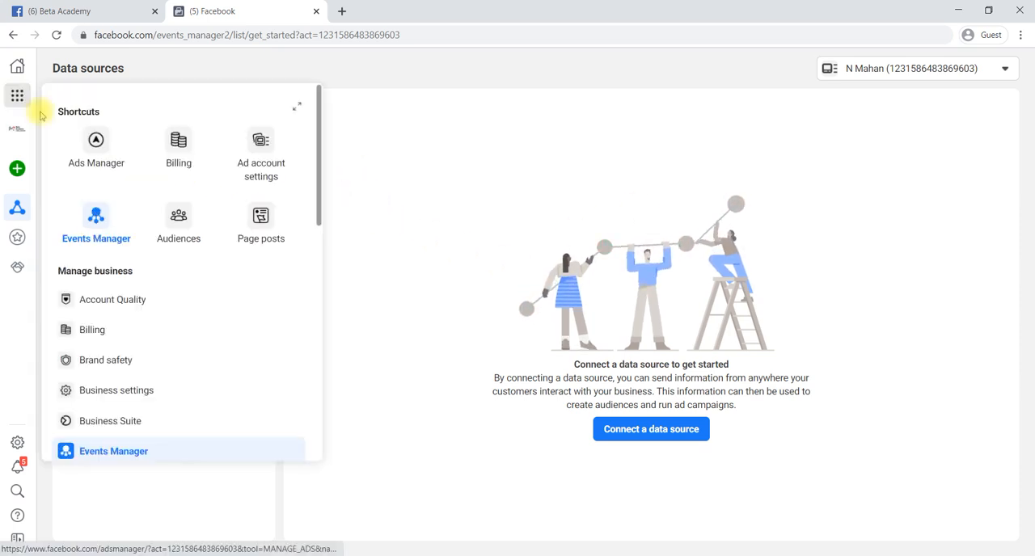
pyautogui.click(179, 226)
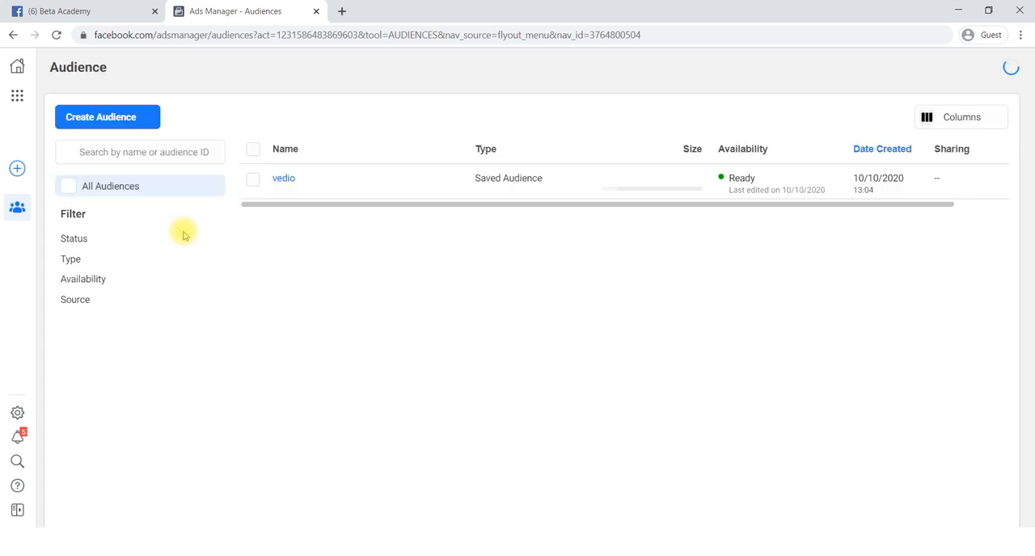
pyautogui.click(89, 11)
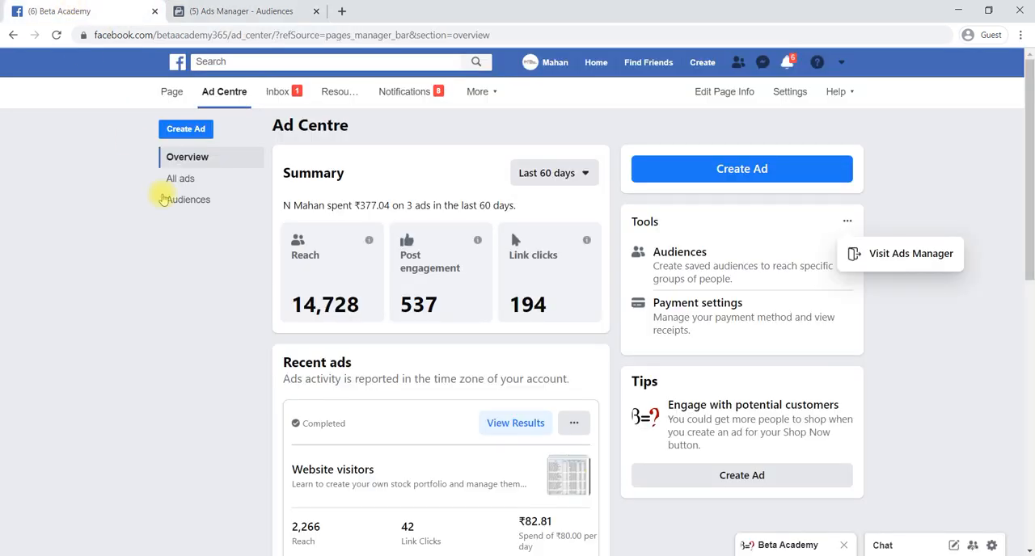
pyautogui.click(222, 11)
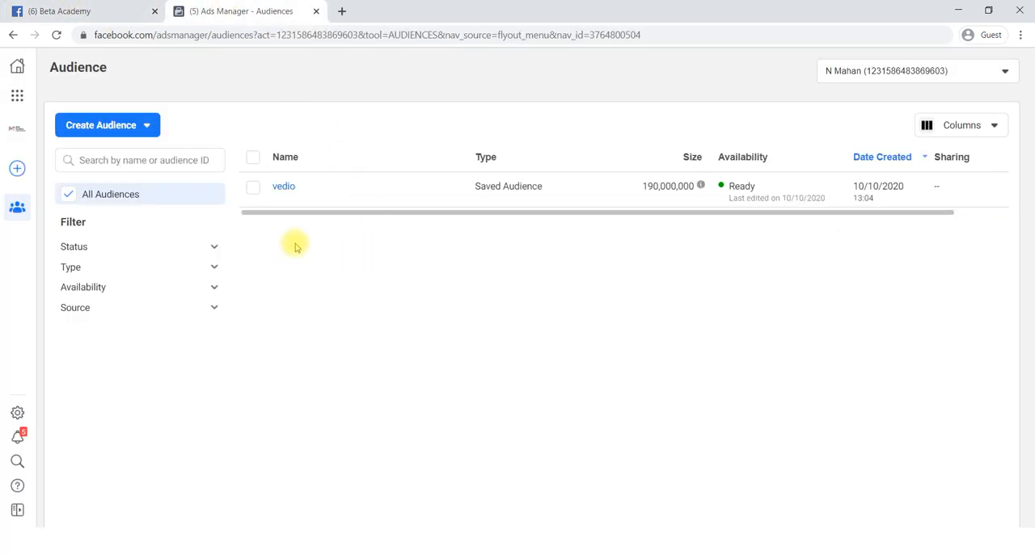
# - Start a custom audience with On-Facebook listings as its source and set its page to Beta Academy
pyautogui.click(102, 127)
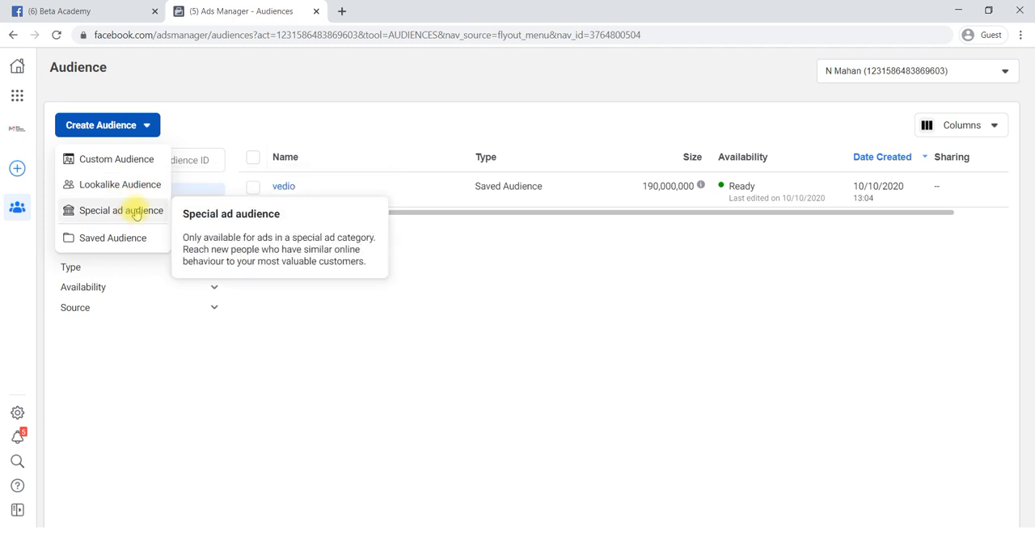
pyautogui.click(127, 162)
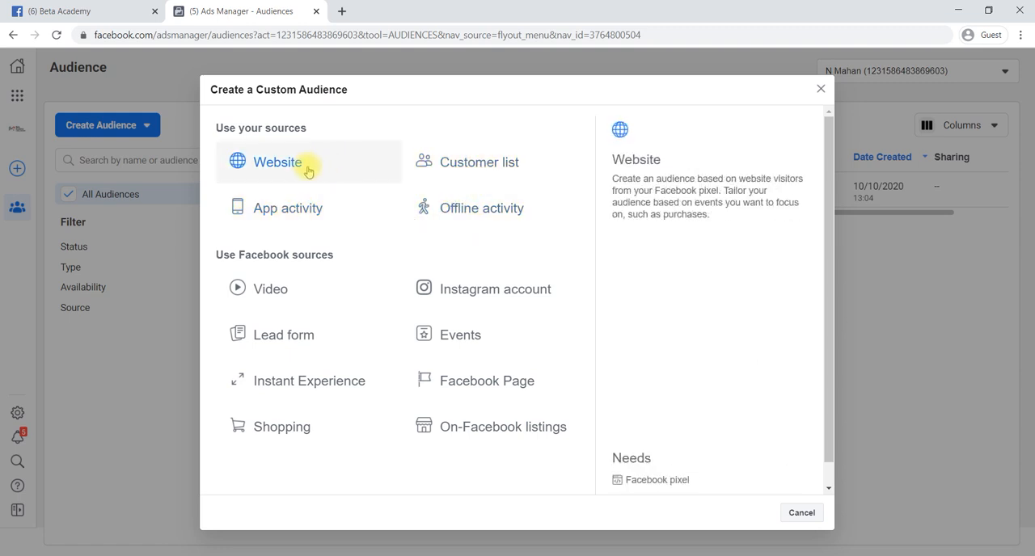
pyautogui.scroll(-1, 413, 346)
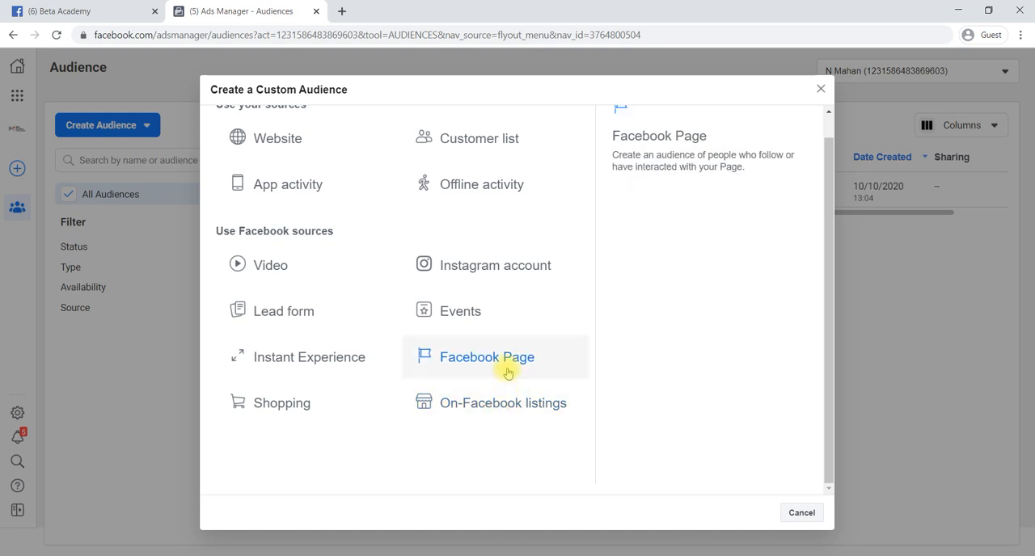
pyautogui.click(486, 410)
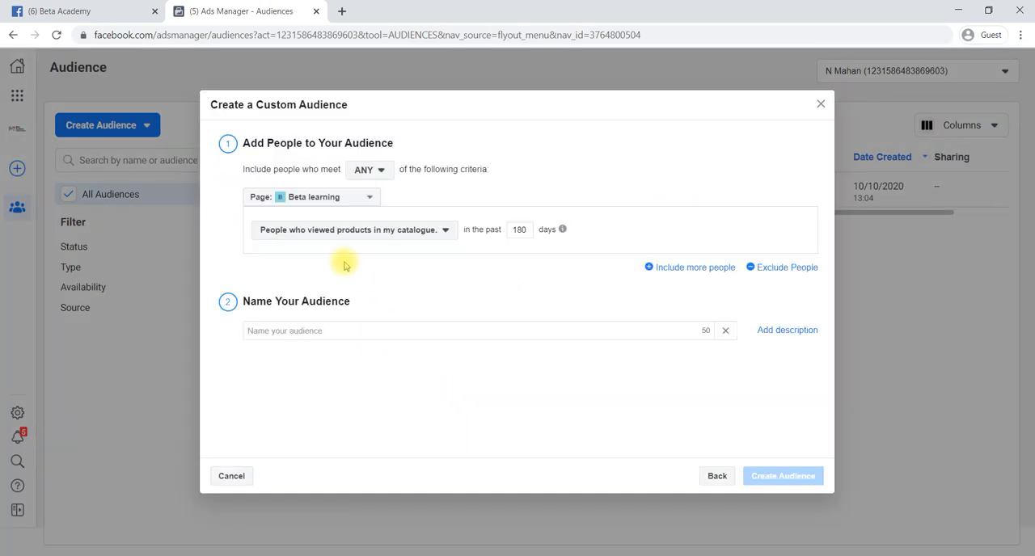
pyautogui.click(365, 198)
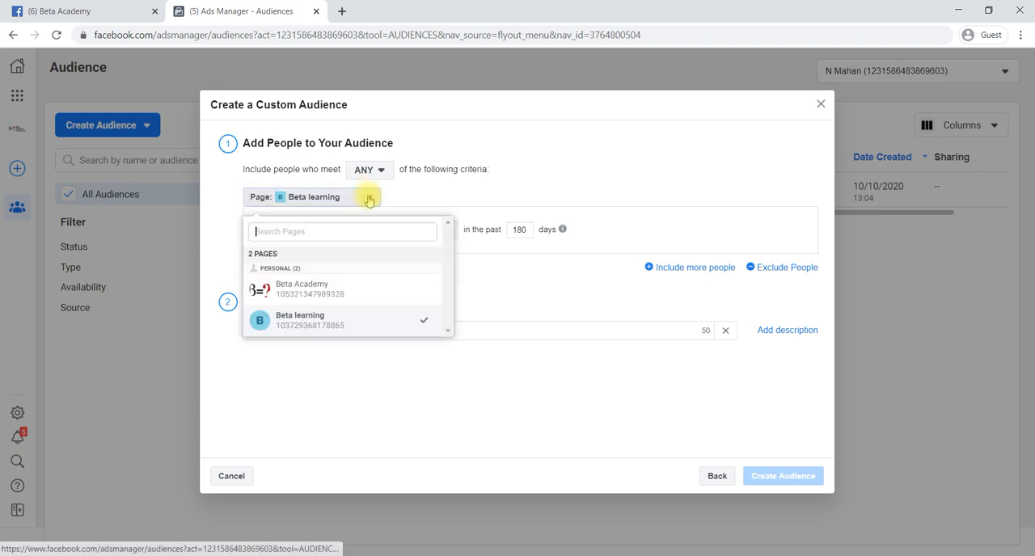
pyautogui.click(302, 291)
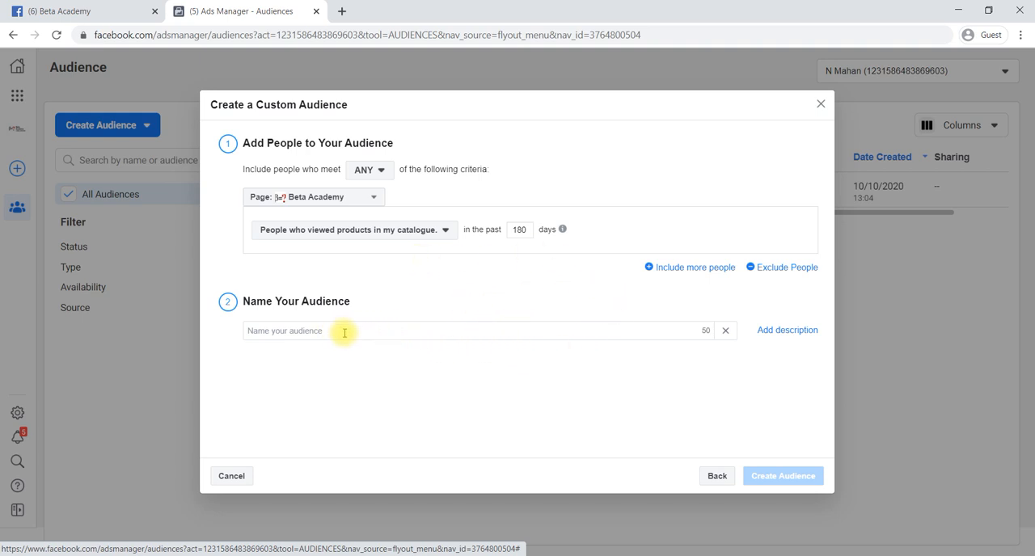
# - Name the audience "new visitors" and check which catalogue interaction criteria are available
pyautogui.click(412, 336)
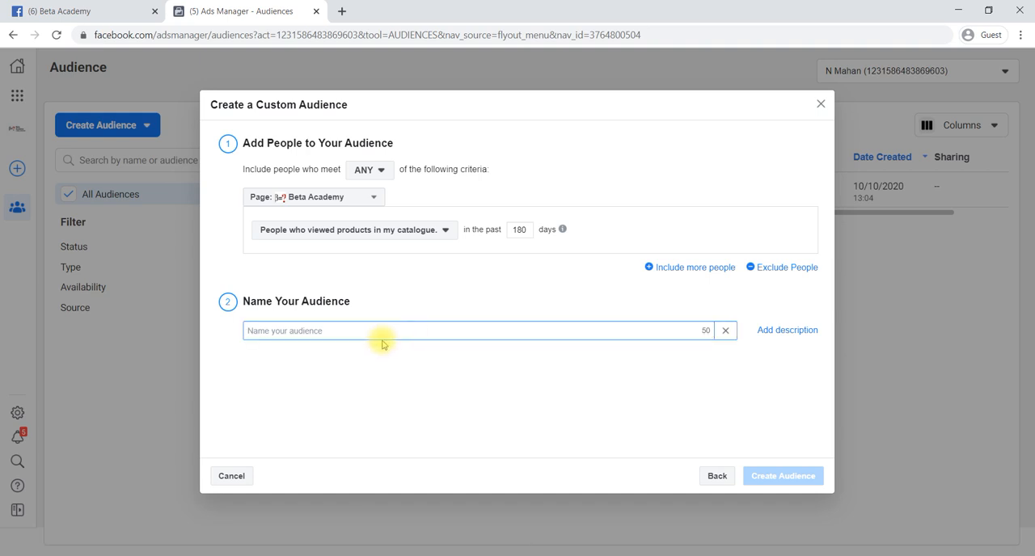
pyautogui.write('new visito')
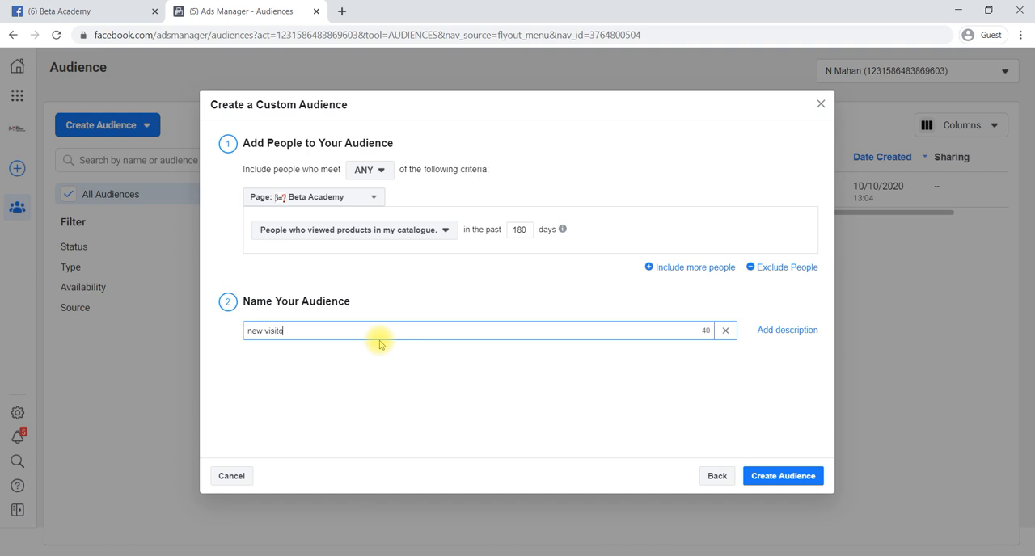
pyautogui.write('rs')
pyautogui.click(397, 407)
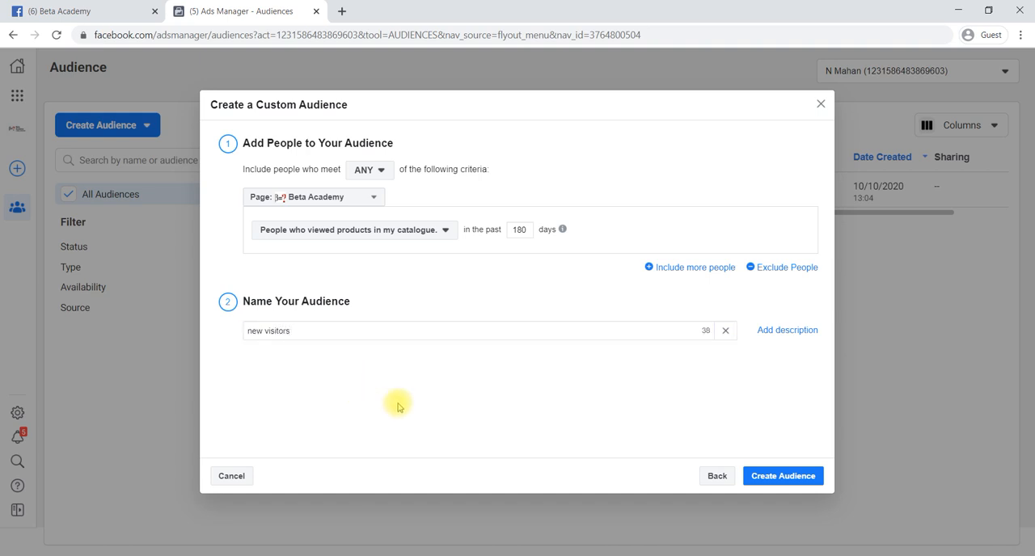
pyautogui.click(445, 232)
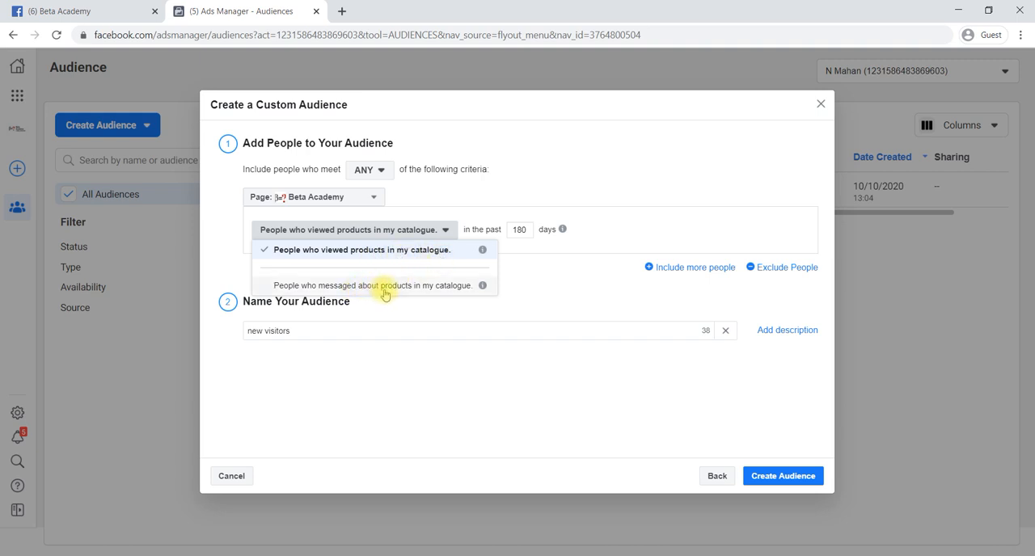
pyautogui.click(449, 371)
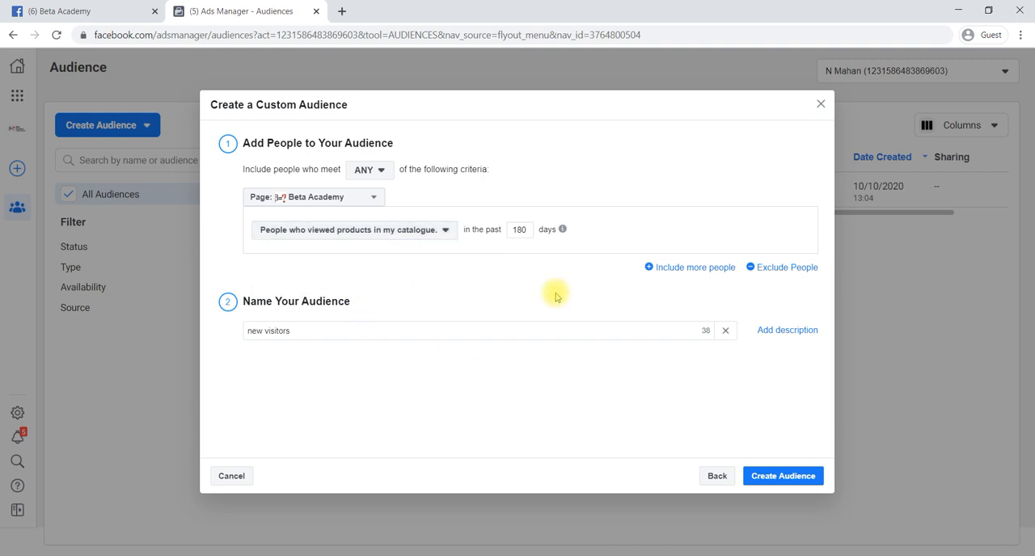
# - Create the custom audience and check its entry in the audience list
pyautogui.click(766, 476)
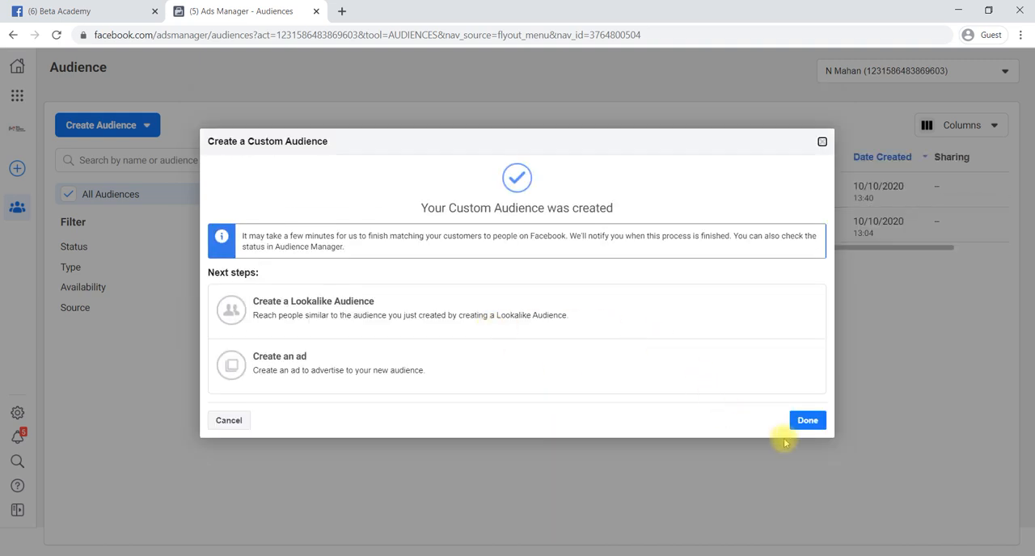
pyautogui.click(805, 420)
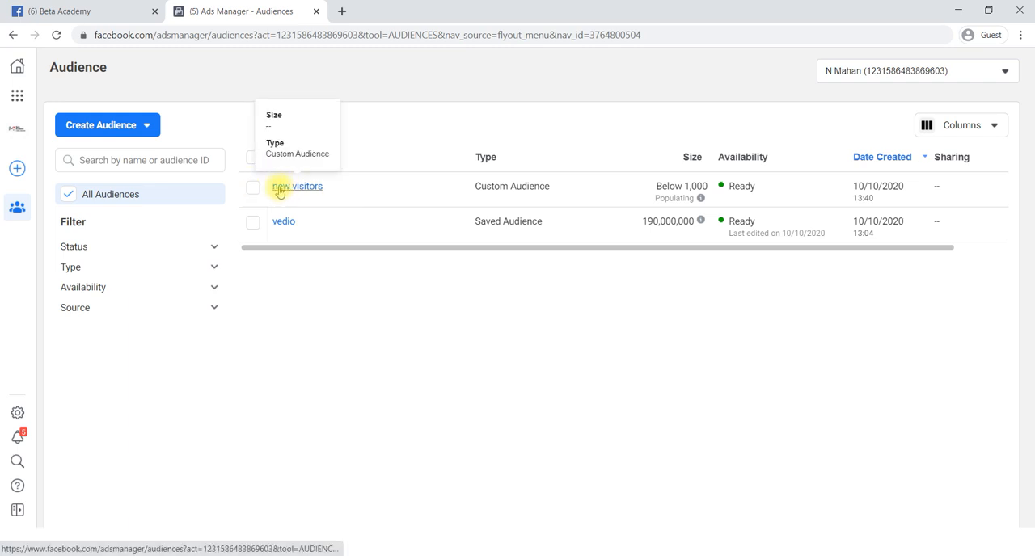
pyautogui.click(253, 188)
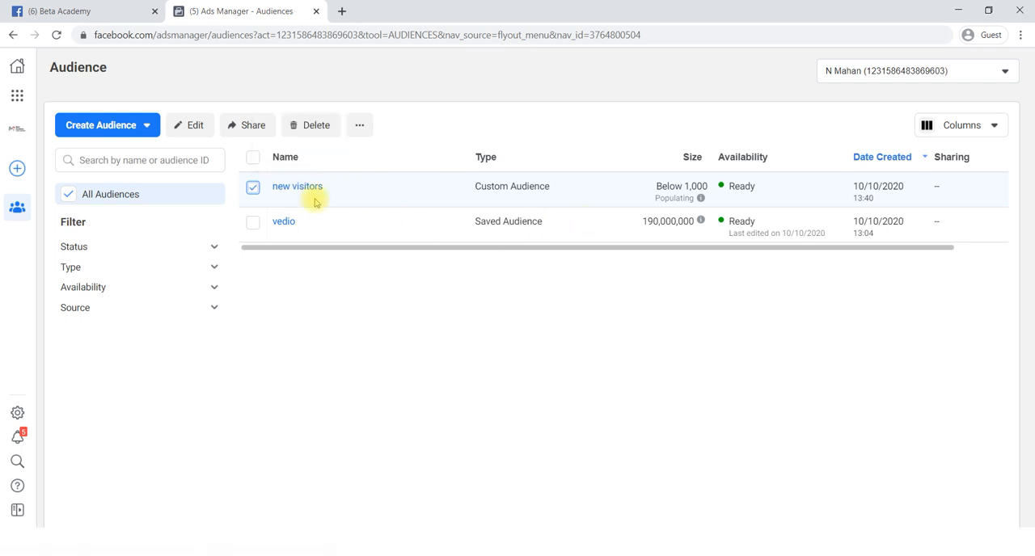
pyautogui.click(252, 189)
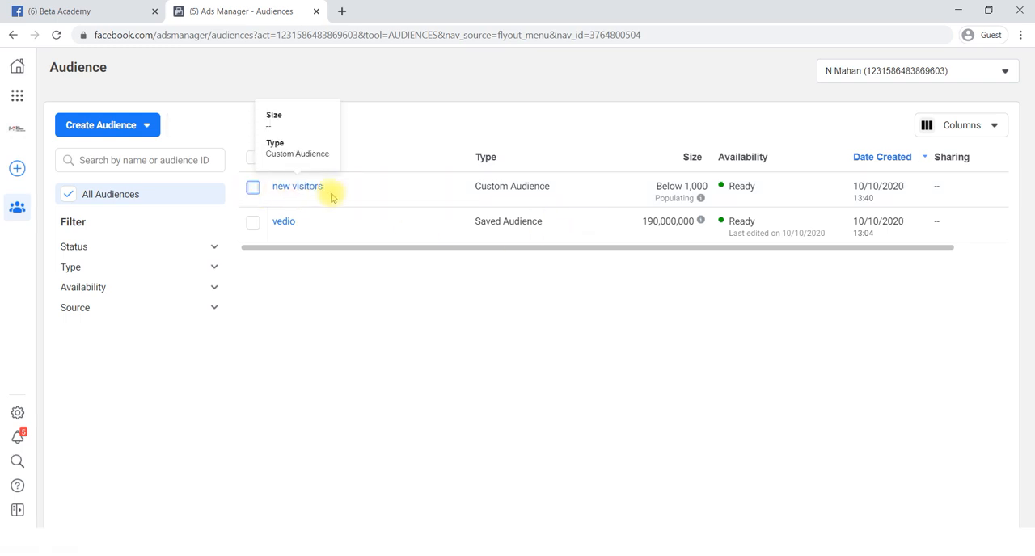
# - Open the Page posts tool and look over the published posts table
pyautogui.click(16, 99)
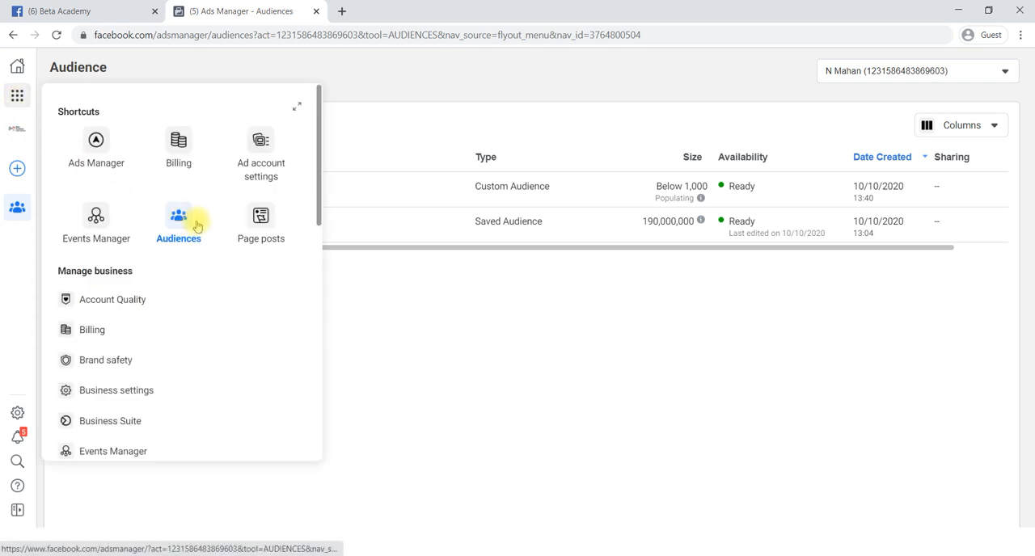
pyautogui.click(272, 230)
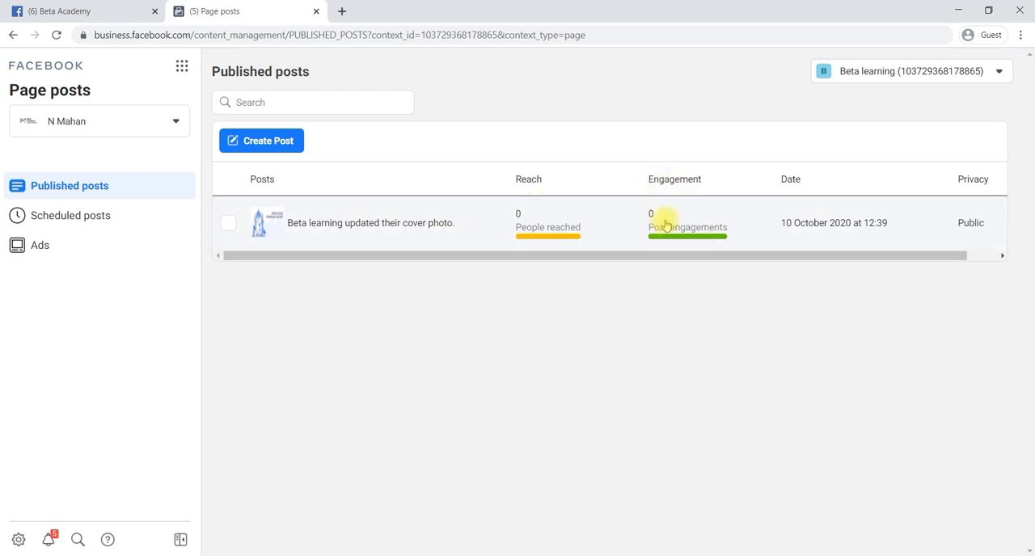
pyautogui.hscroll(1, 840, 245)
pyautogui.hscroll(-1, 841, 245)
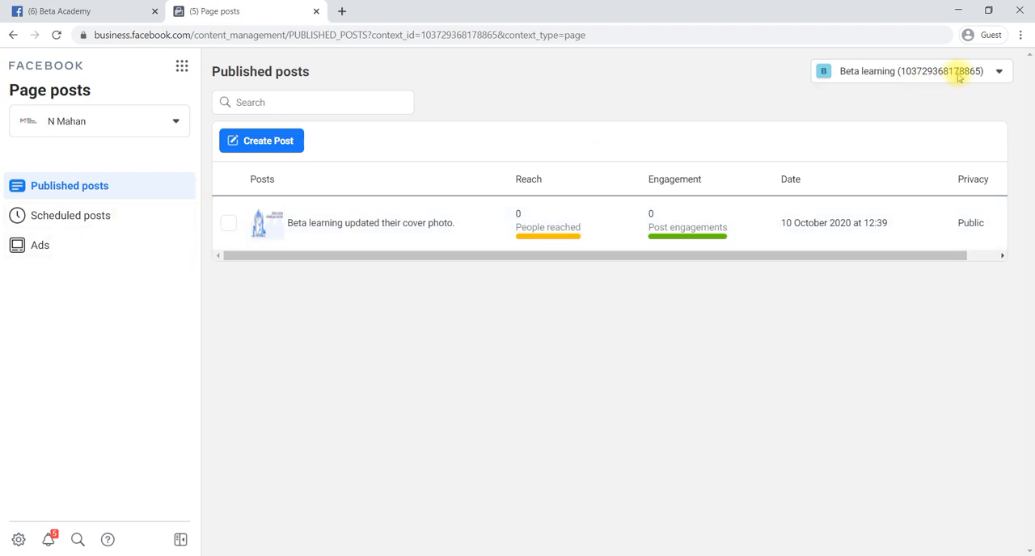
# - Switch the published posts to the Beta Academy page and review their reach and engagement
pyautogui.click(999, 72)
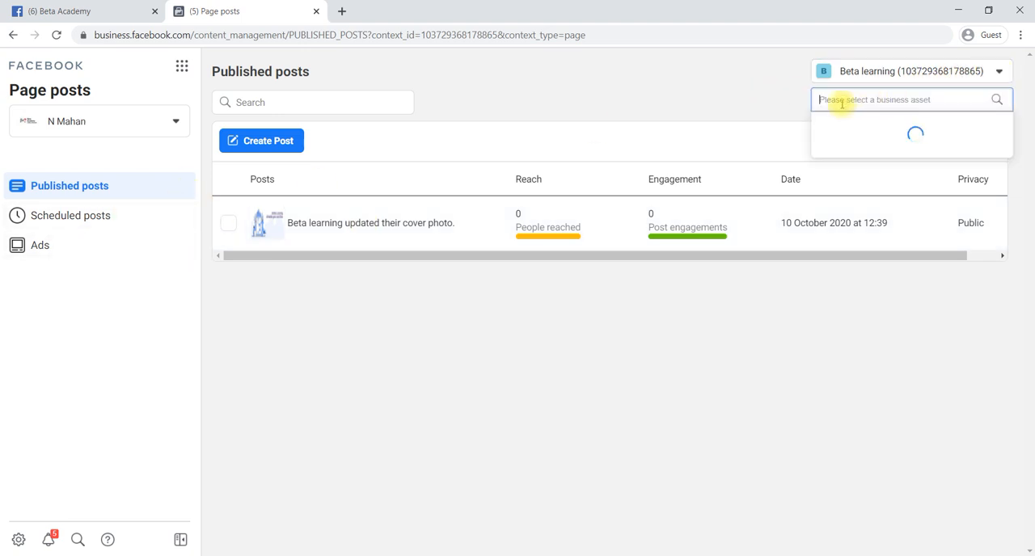
pyautogui.click(869, 124)
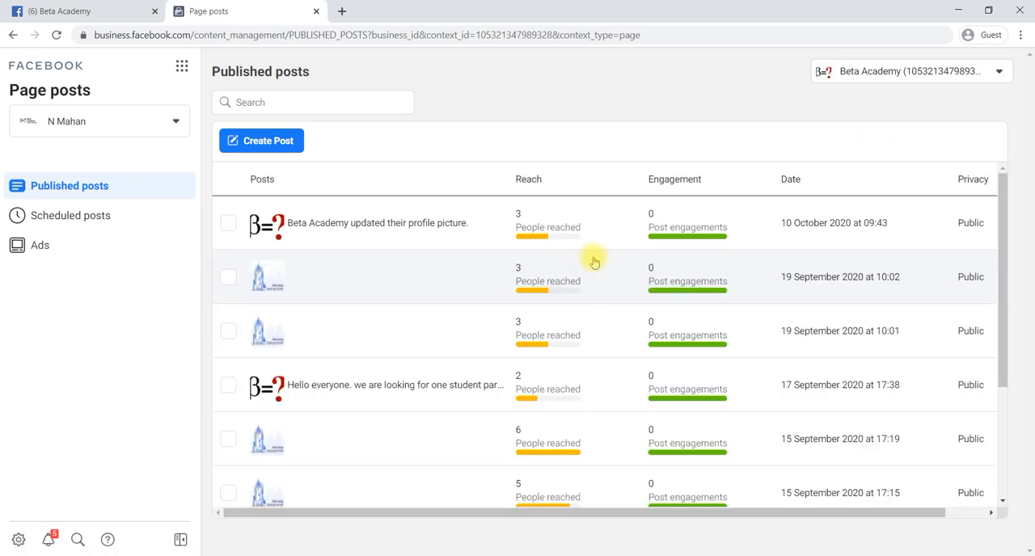
pyautogui.scroll(-3, 639, 346)
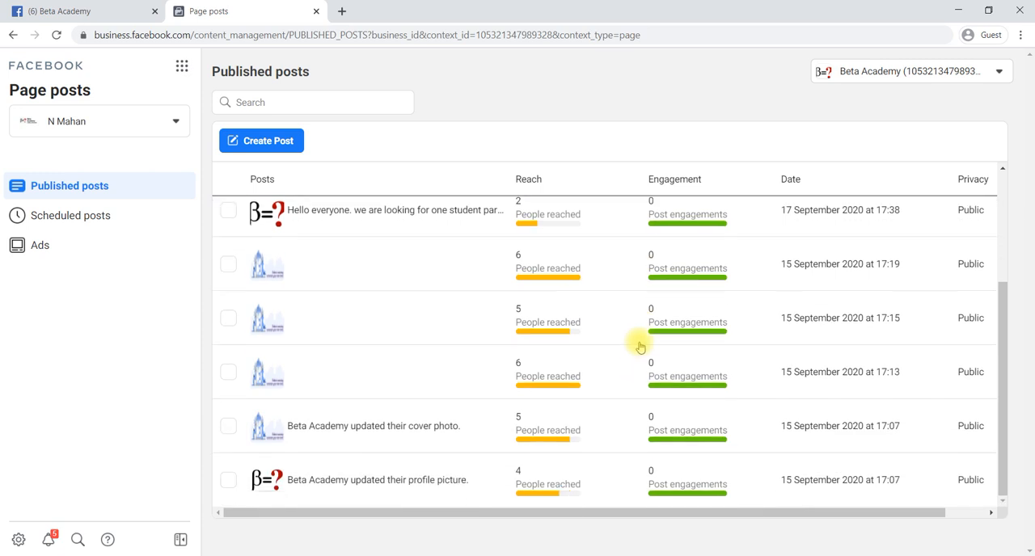
pyautogui.scroll(3, 639, 346)
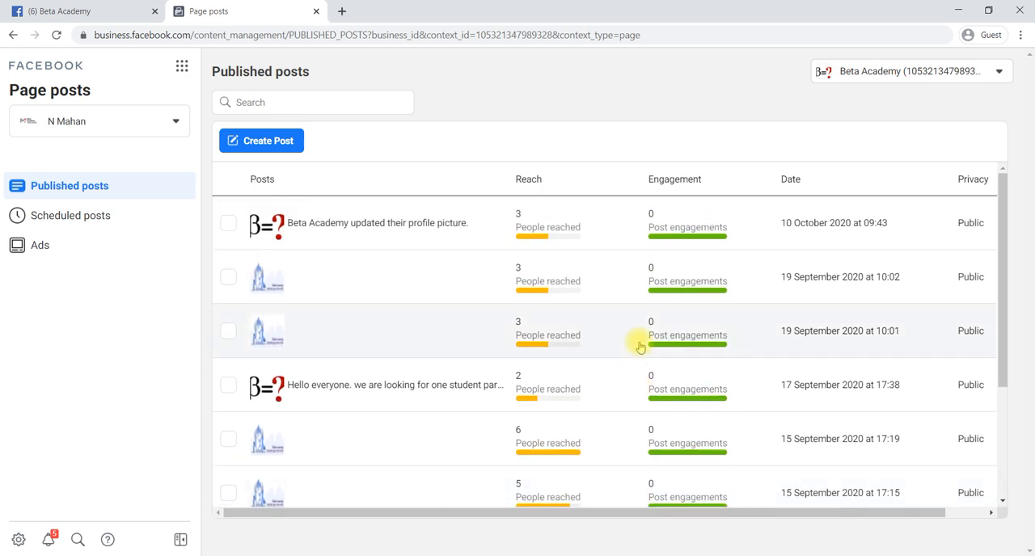
pyautogui.scroll(-3, 649, 355)
pyautogui.scroll(3, 649, 356)
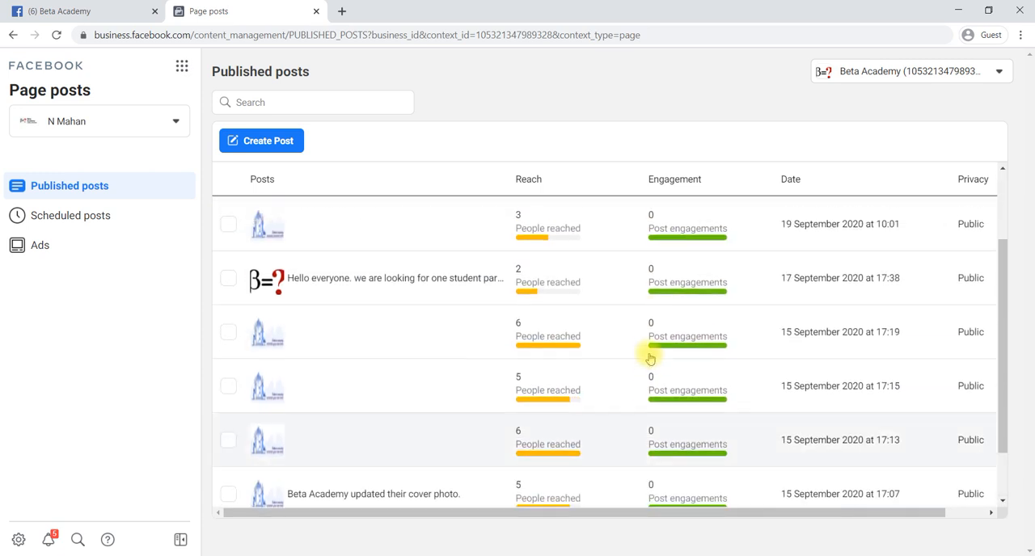
# - Show the Beta Academy ad posts and look through their reach and engagement
pyautogui.click(51, 251)
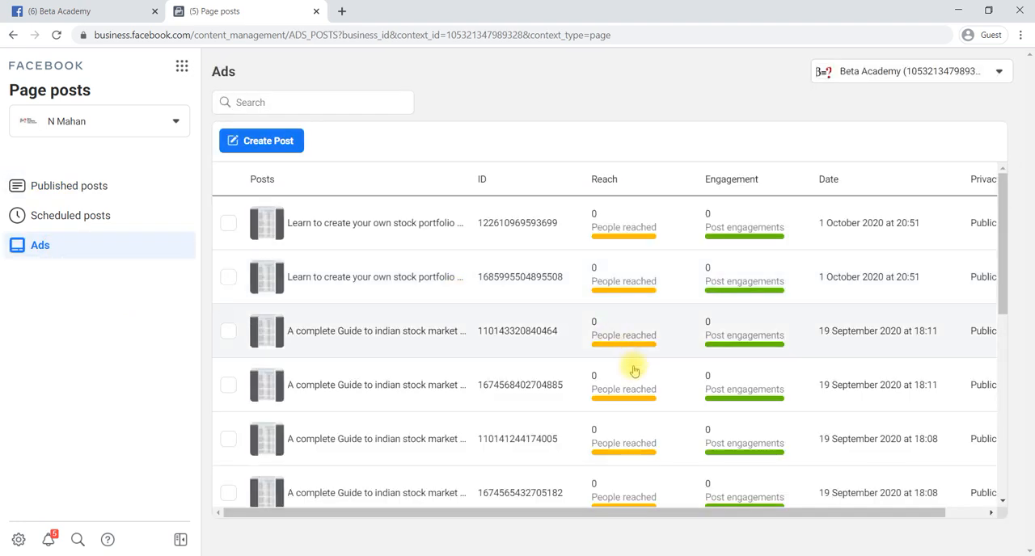
pyautogui.scroll(-8, 636, 377)
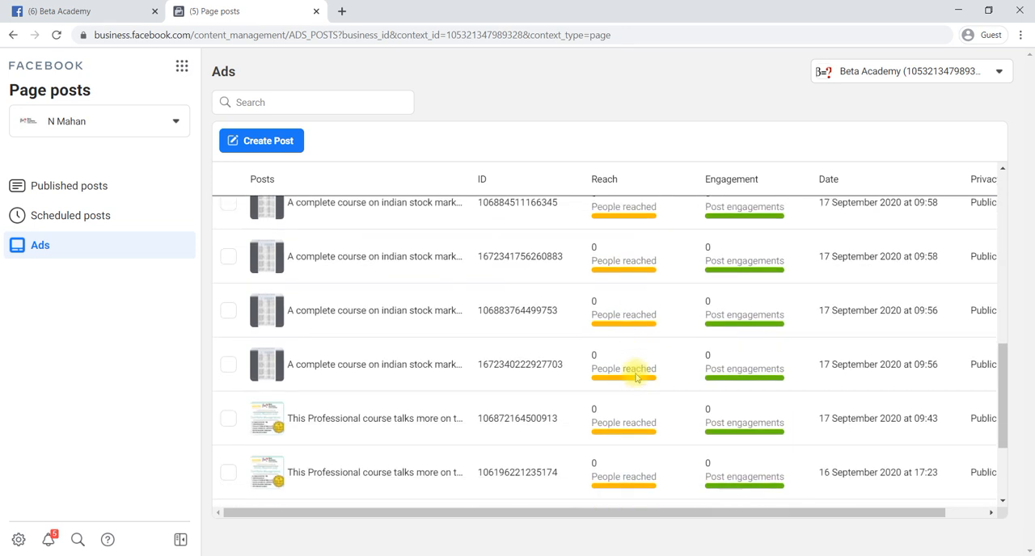
pyautogui.scroll(10, 636, 377)
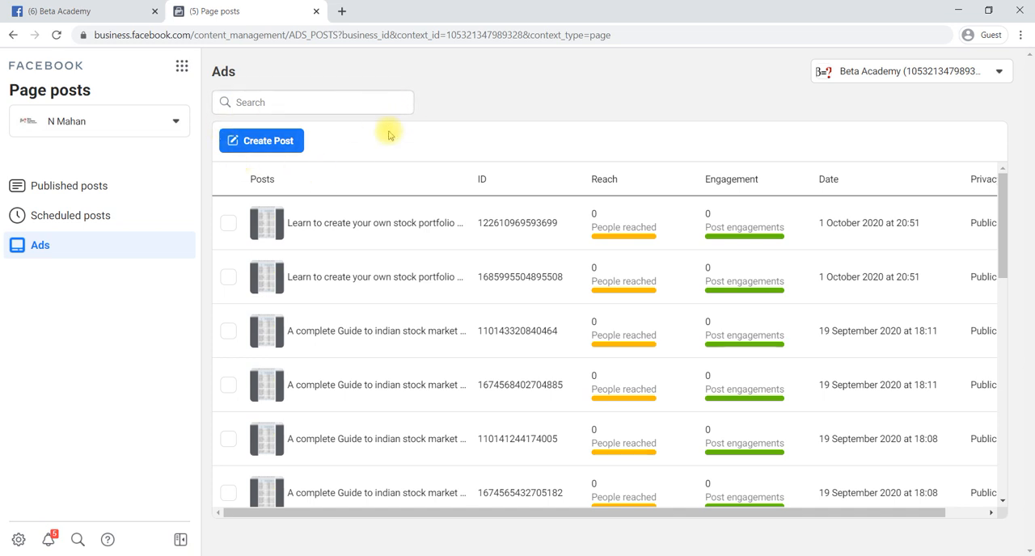
# - Open the overview of business tools
pyautogui.click(182, 70)
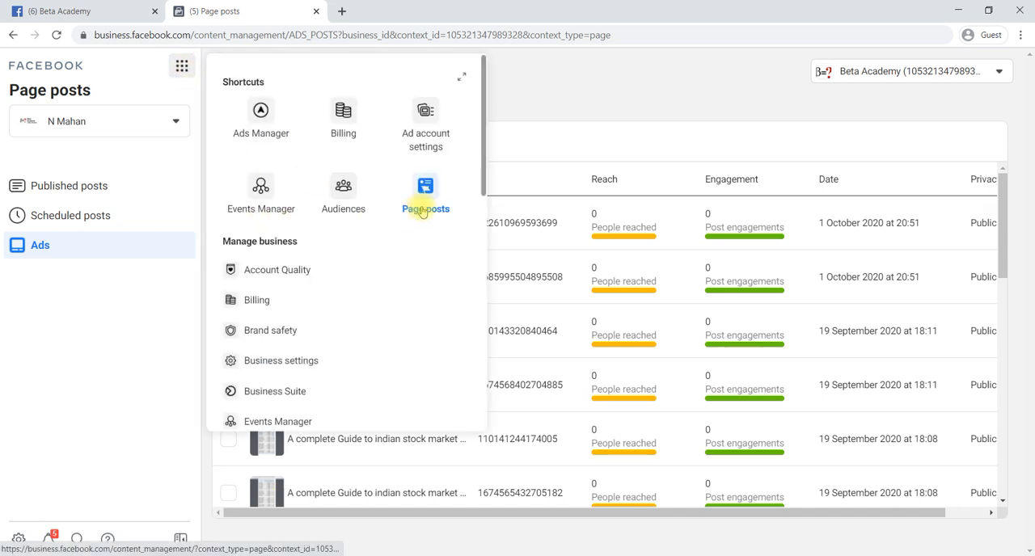